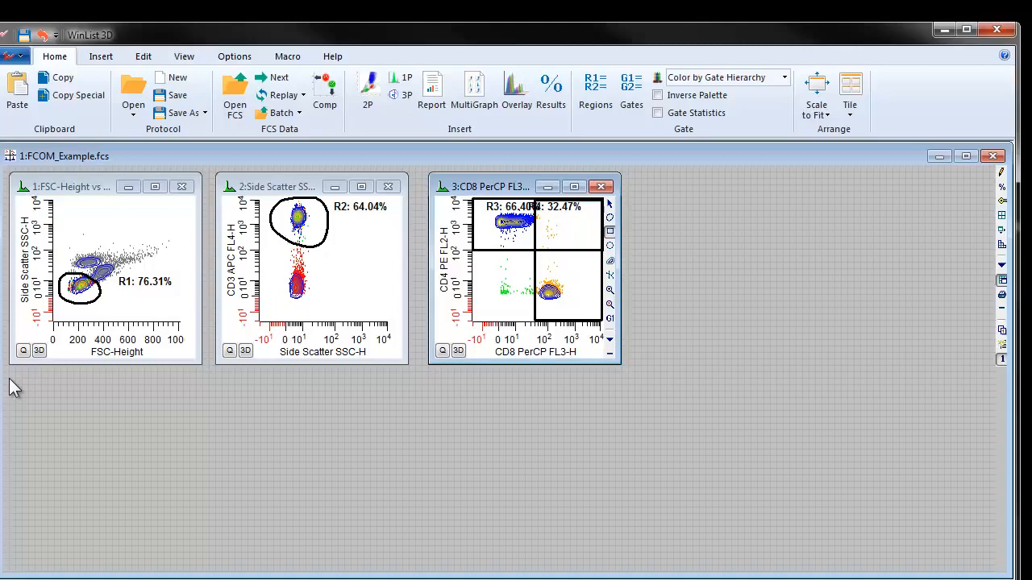
# Create a 1P histogram below the first two plots with (FCOM(G2,G3,G4)+0.5)*1024/8+FRND(10) as its X-axis parameter
pyautogui.moveTo(12, 385); pyautogui.dragTo(410, 567)
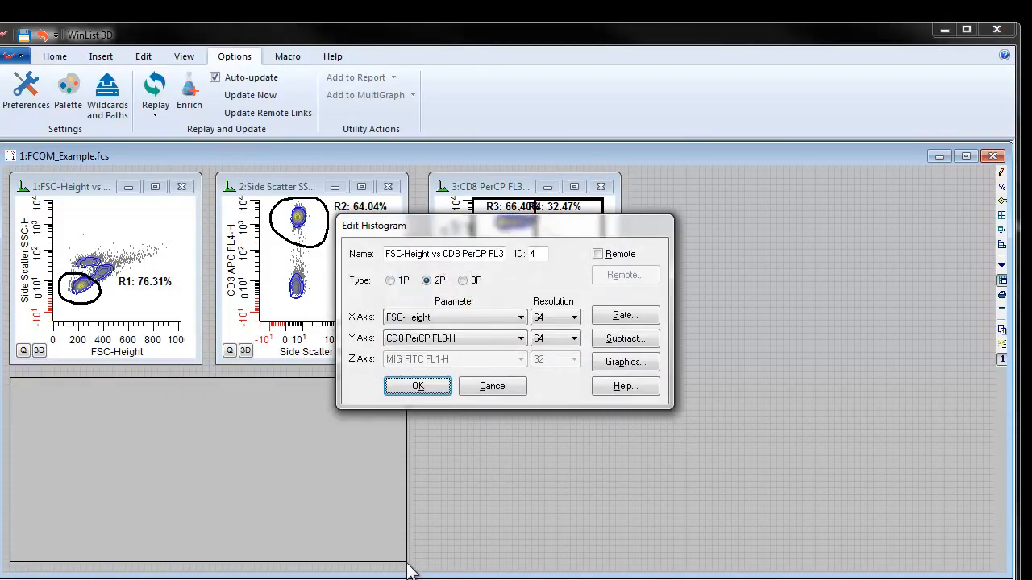
pyautogui.click(390, 281)
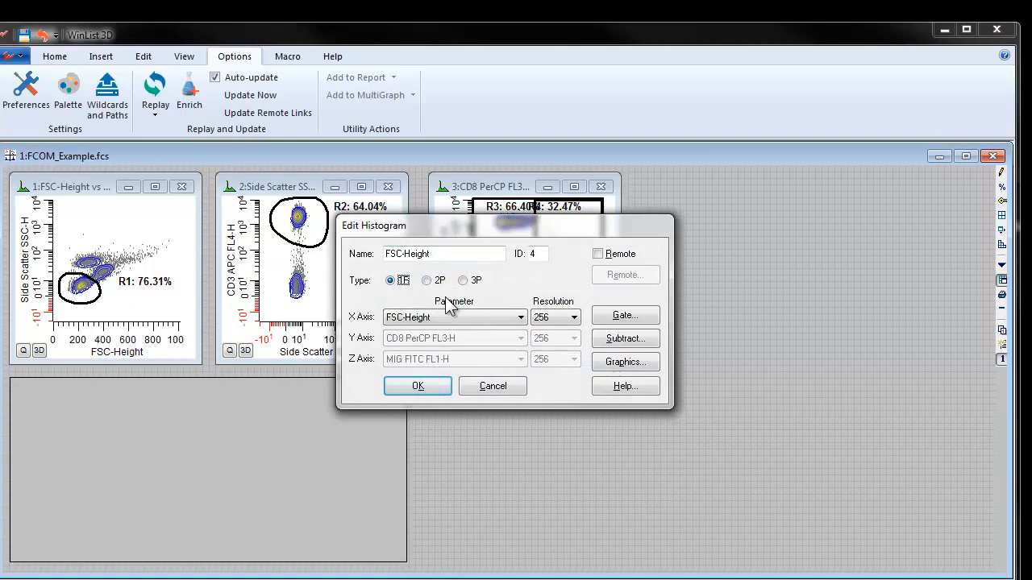
pyautogui.click(520, 318)
pyautogui.click(466, 405)
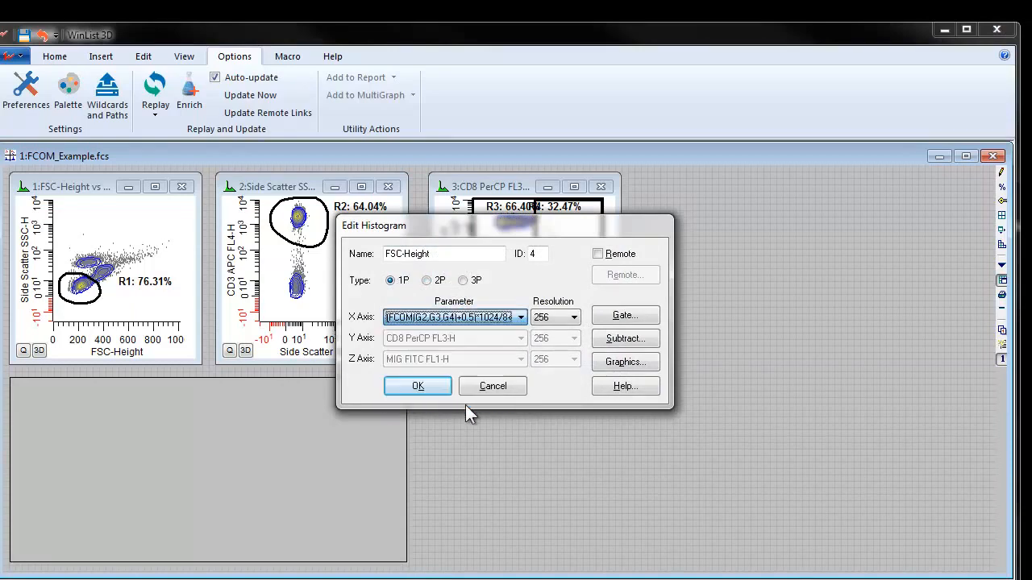
pyautogui.click(446, 392)
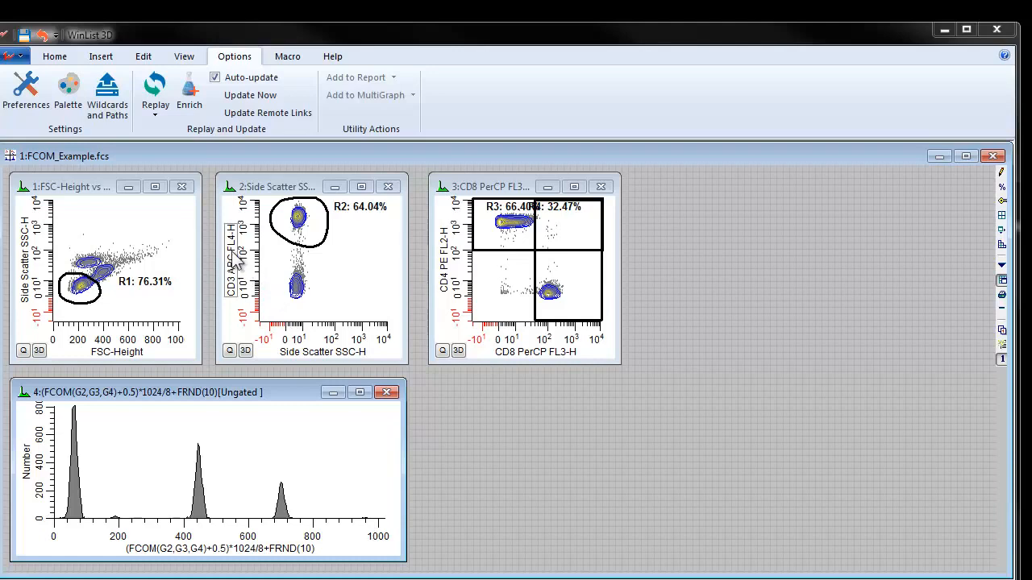
# Start a region array for the FCOM peaks on the new histogram and accept the existing FCOM gate colors
pyautogui.click(103, 58)
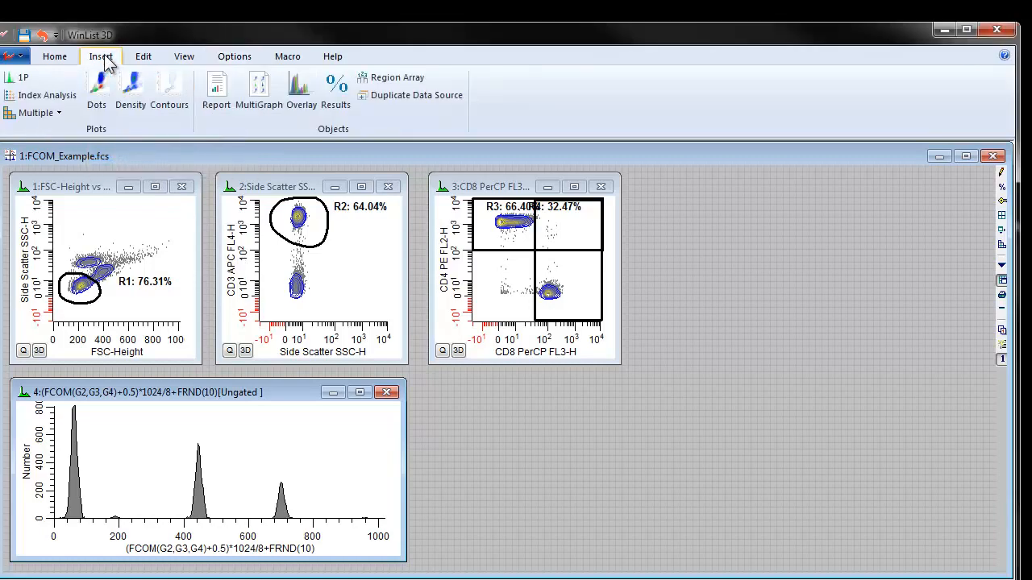
pyautogui.click(369, 81)
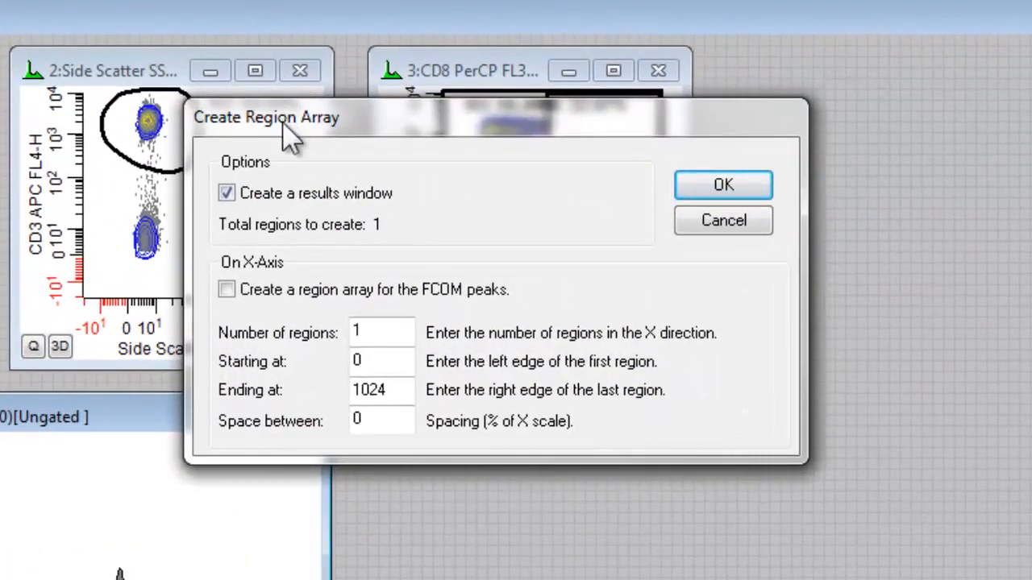
pyautogui.click(229, 290)
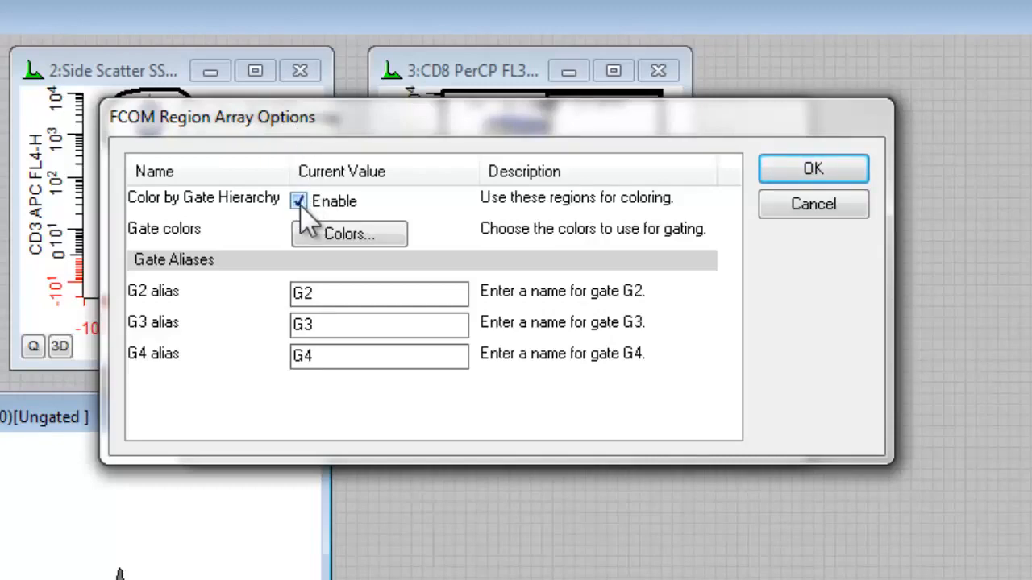
pyautogui.click(312, 232)
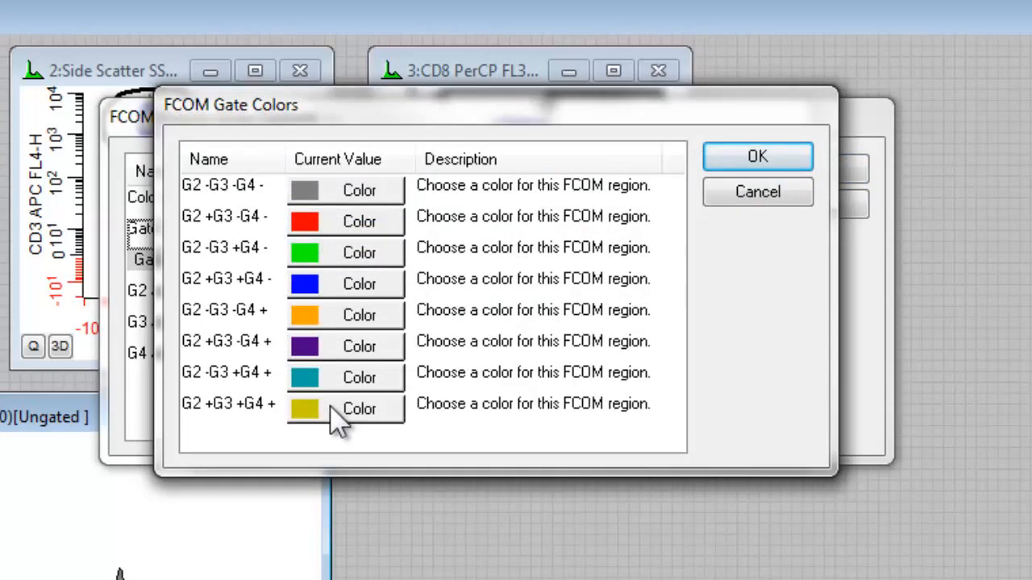
pyautogui.click(743, 162)
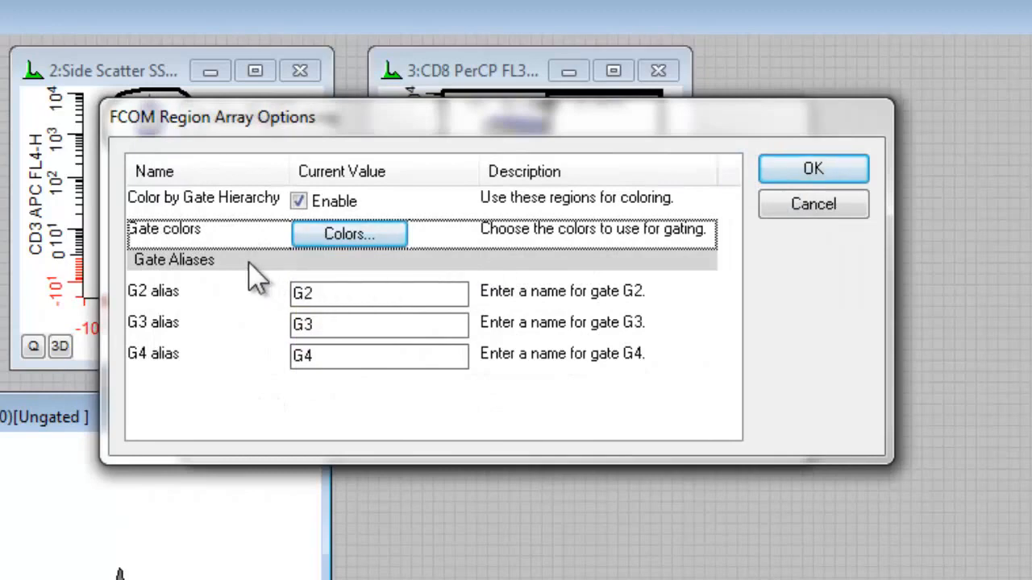
# Set the gate aliases to 3 for G2, 4 for G3 and 8 for G4
pyautogui.click(336, 294)
pyautogui.moveTo(336, 295); pyautogui.dragTo(234, 302)
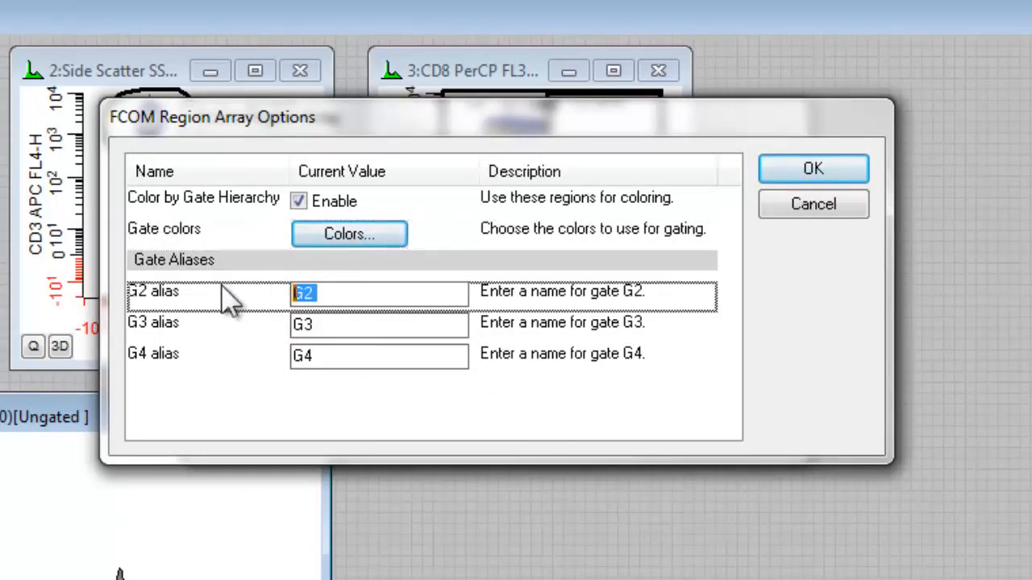
pyautogui.write('3')
pyautogui.moveTo(362, 325); pyautogui.dragTo(198, 326)
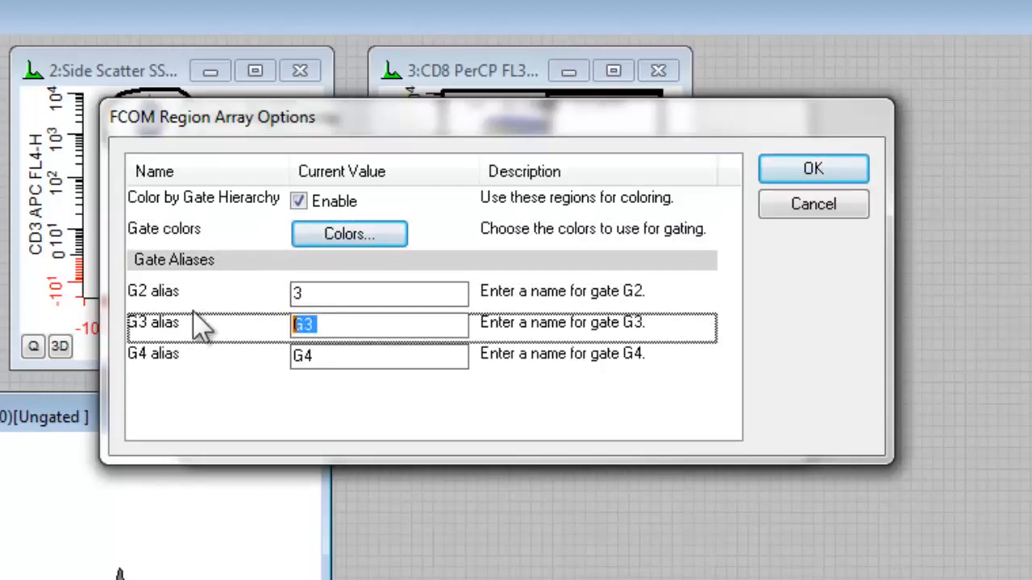
pyautogui.write('4')
pyautogui.moveTo(348, 355); pyautogui.dragTo(221, 340)
pyautogui.write('8')
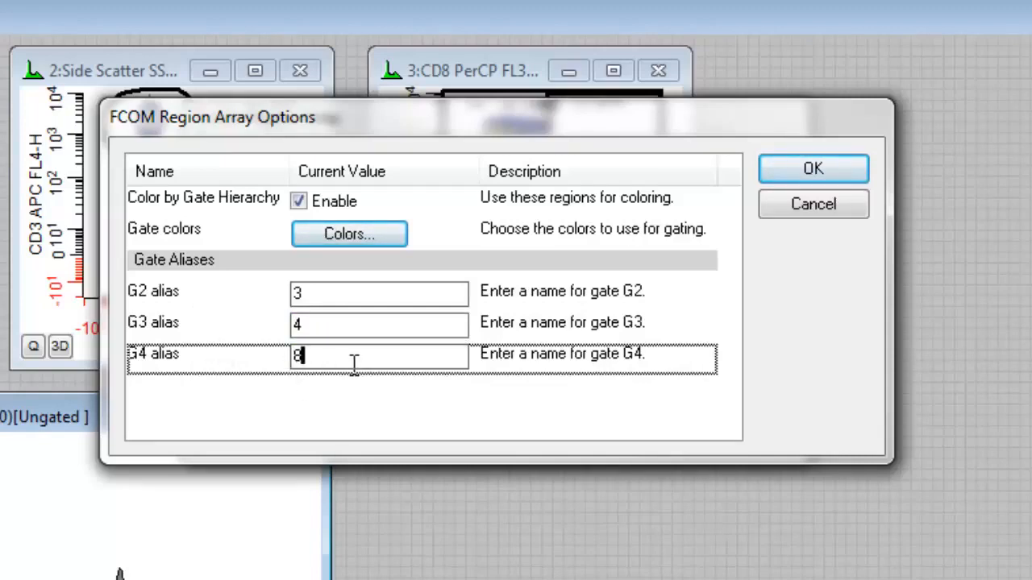
# Create the FCOM region array with its results window and place that window beside the FCOM histogram, below the CD8/CD4 plot
pyautogui.click(788, 179)
pyautogui.click(755, 187)
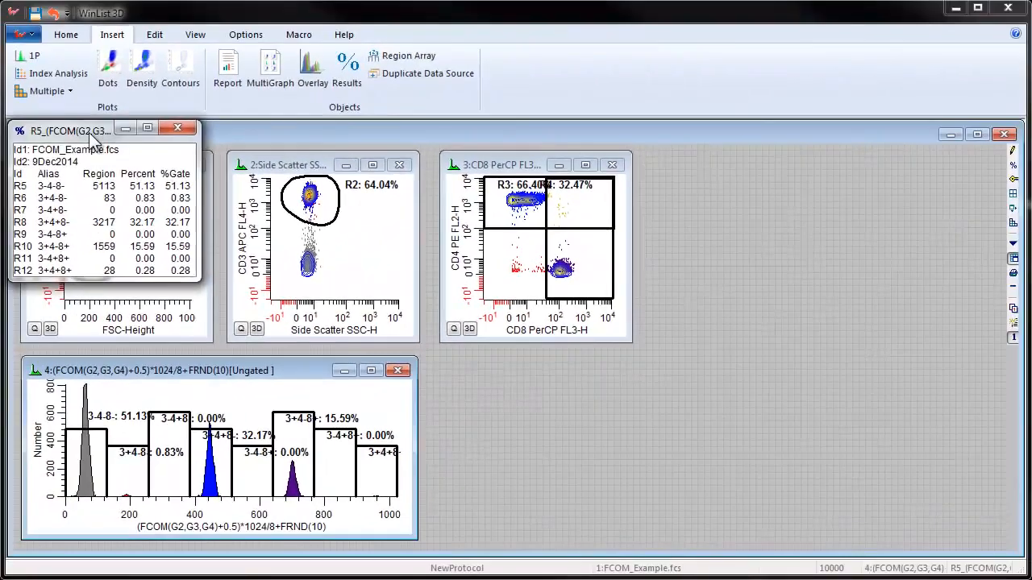
pyautogui.moveTo(92, 139); pyautogui.dragTo(515, 369)
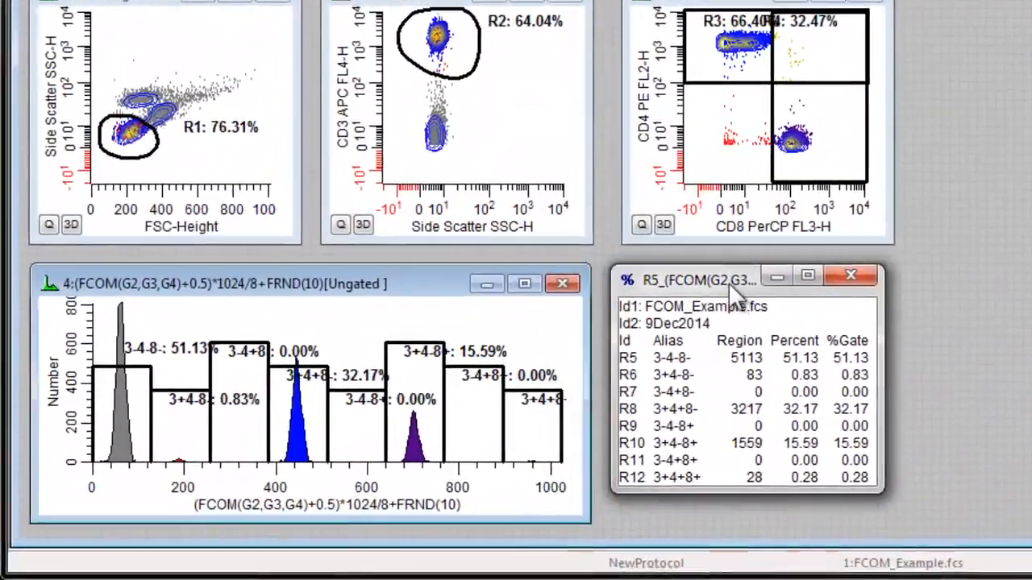
pyautogui.moveTo(727, 282); pyautogui.dragTo(733, 287)
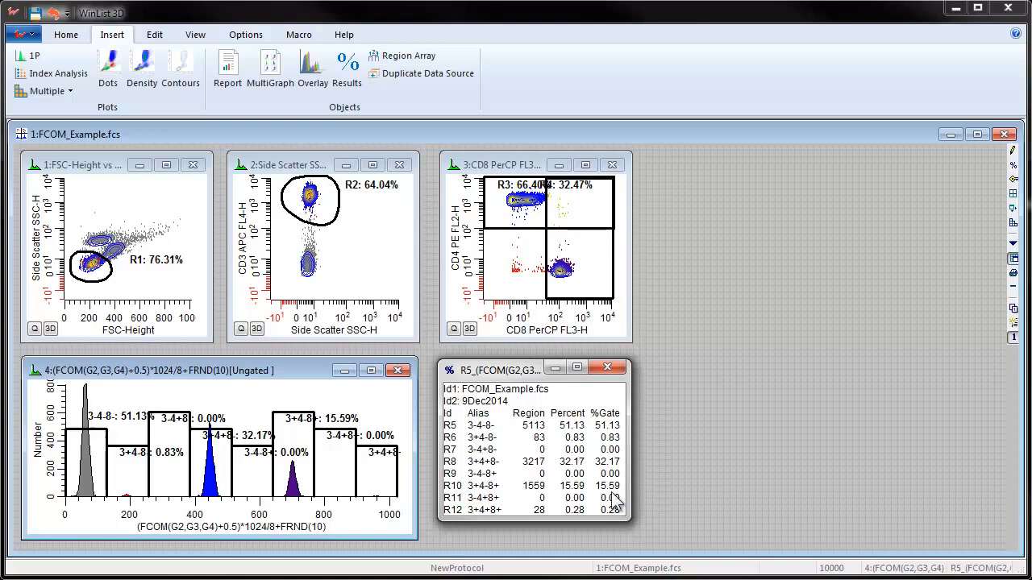
# Save the protocol as NewProtocol.wlx in the Winlist Protocols folder
pyautogui.click(68, 36)
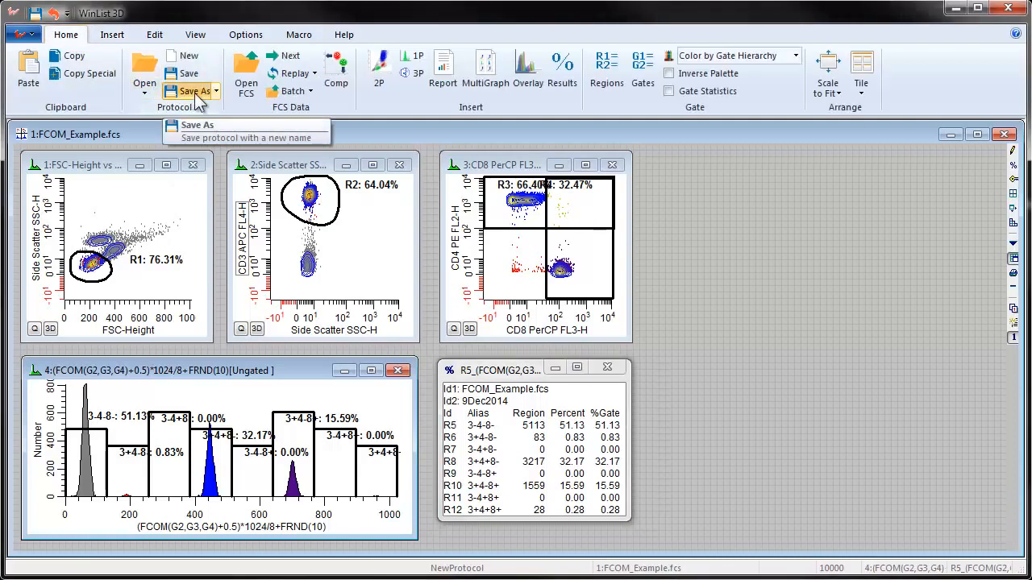
pyautogui.click(195, 94)
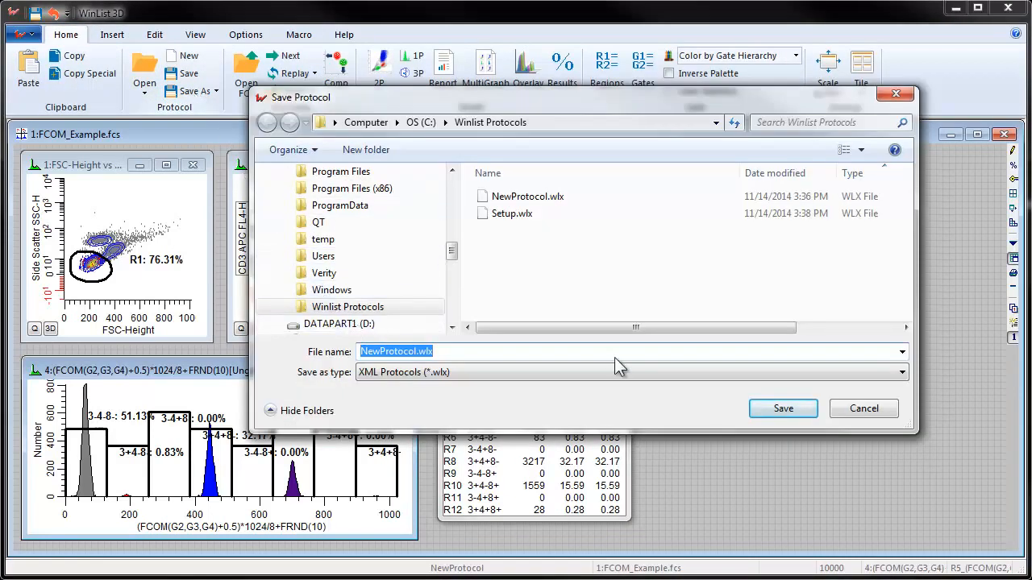
pyautogui.click(781, 409)
# Clear the workspace by starting a new protocol and reopen NewProtocol.wlx from the Winlist Protocols folder
pyautogui.click(21, 33)
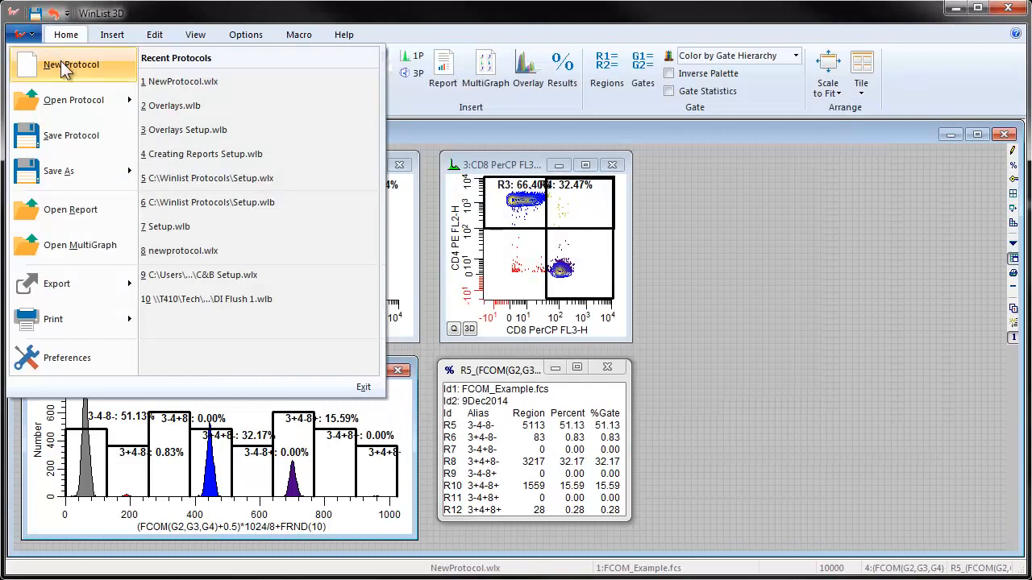
pyautogui.click(67, 64)
pyautogui.click(145, 89)
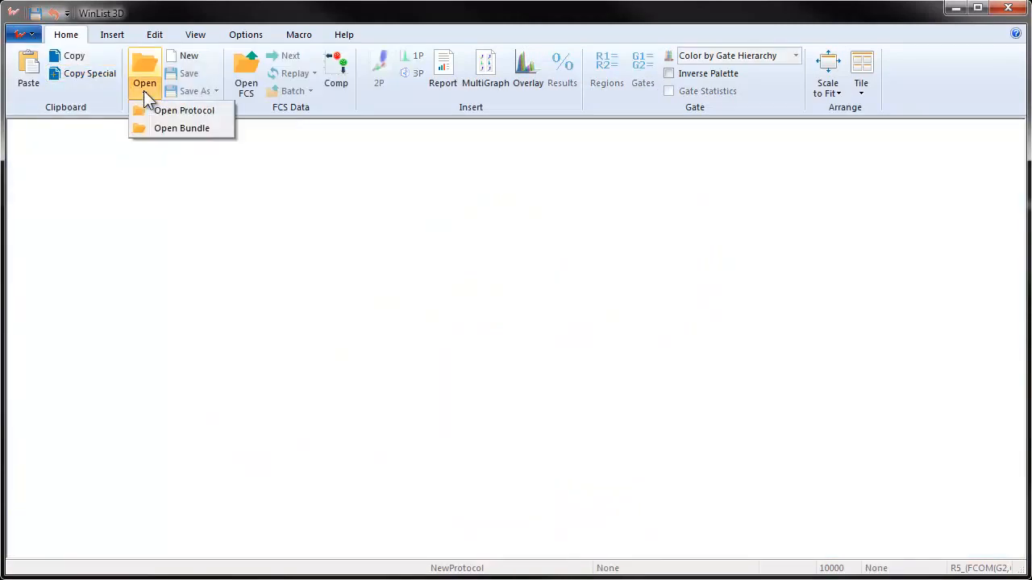
pyautogui.click(163, 112)
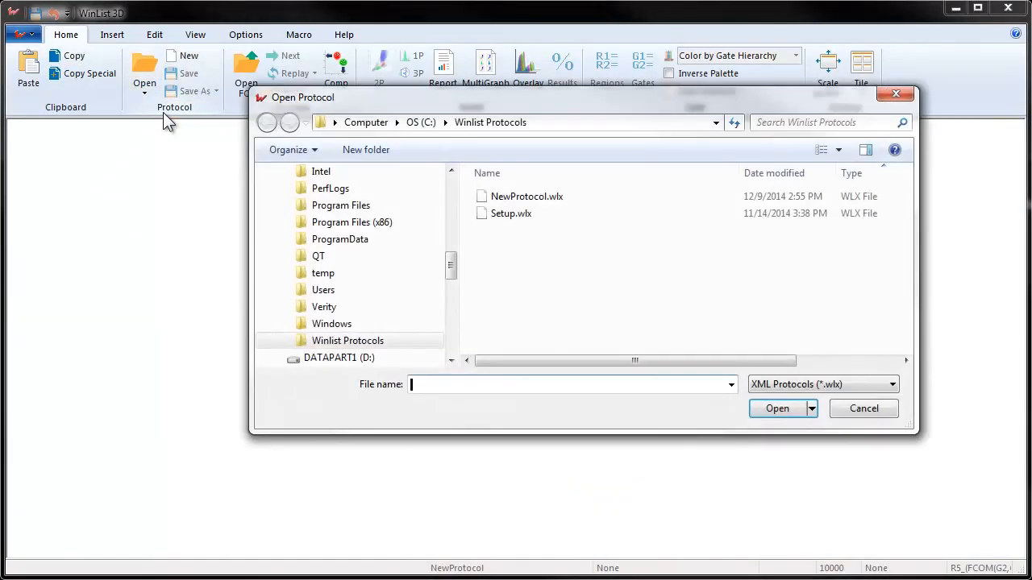
pyautogui.click(500, 198)
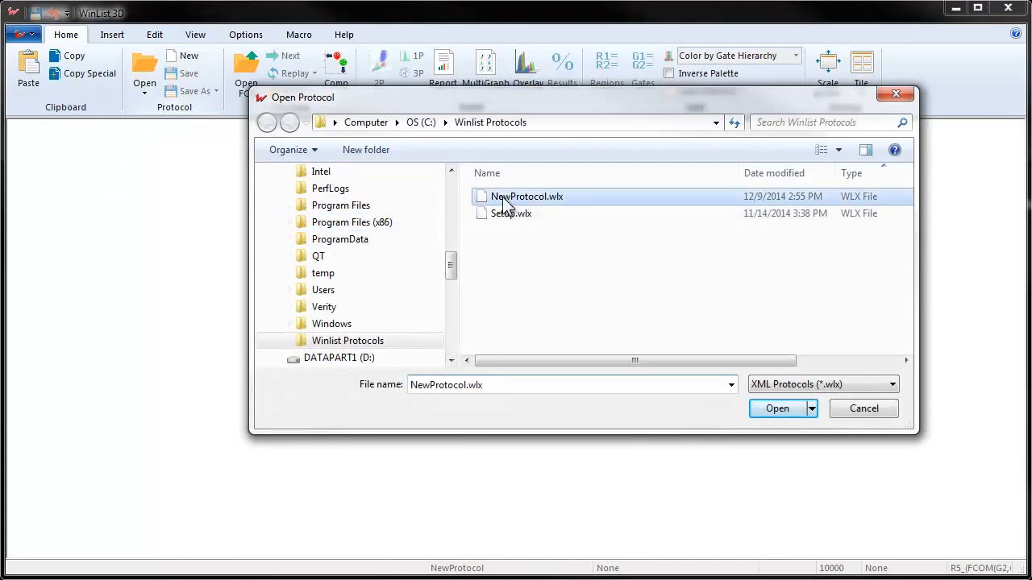
pyautogui.click(777, 408)
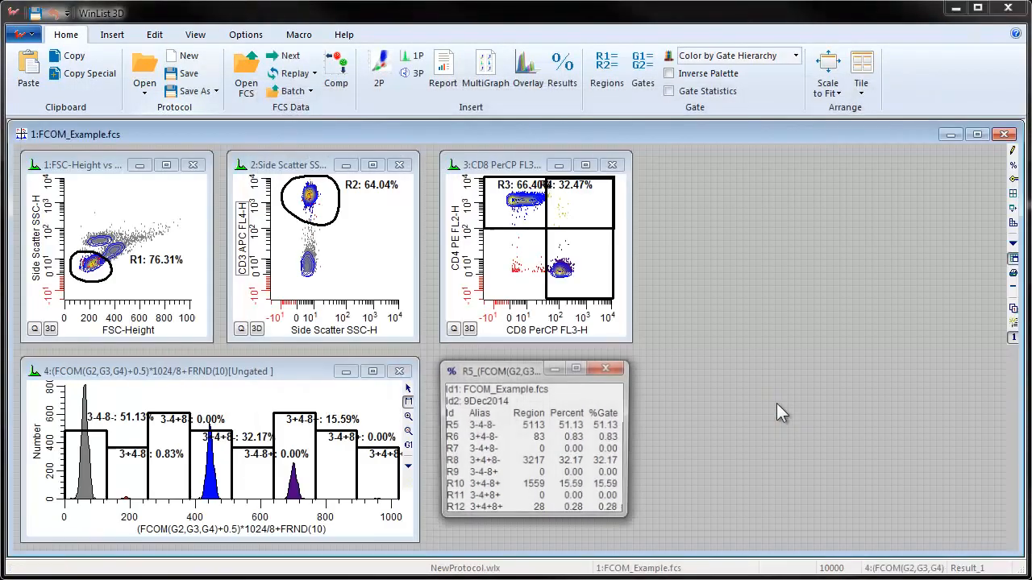